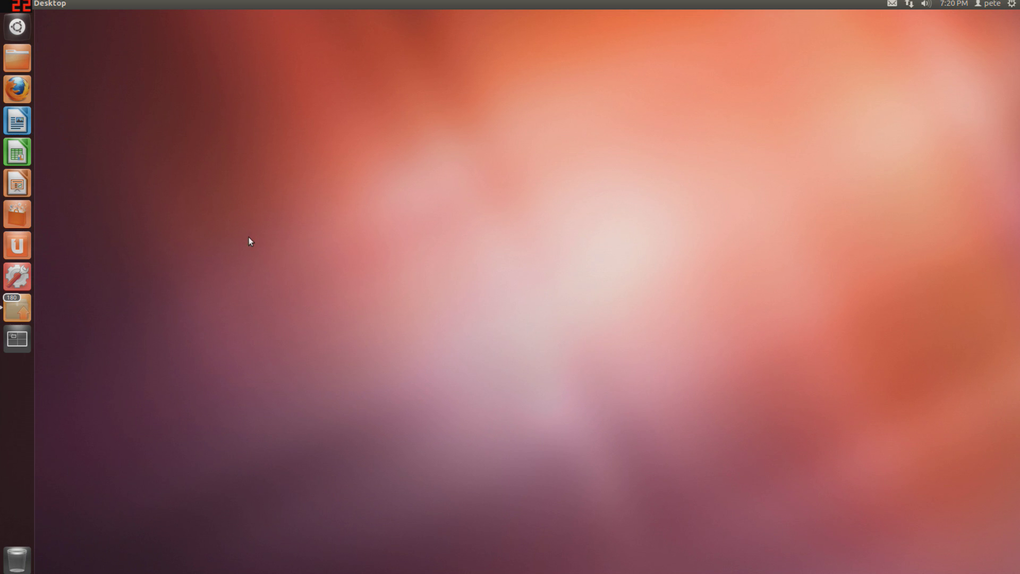
Open the desktop menu offering Create New Folder, Create New Document and Change Desktop Background.
right_click(440, 225)
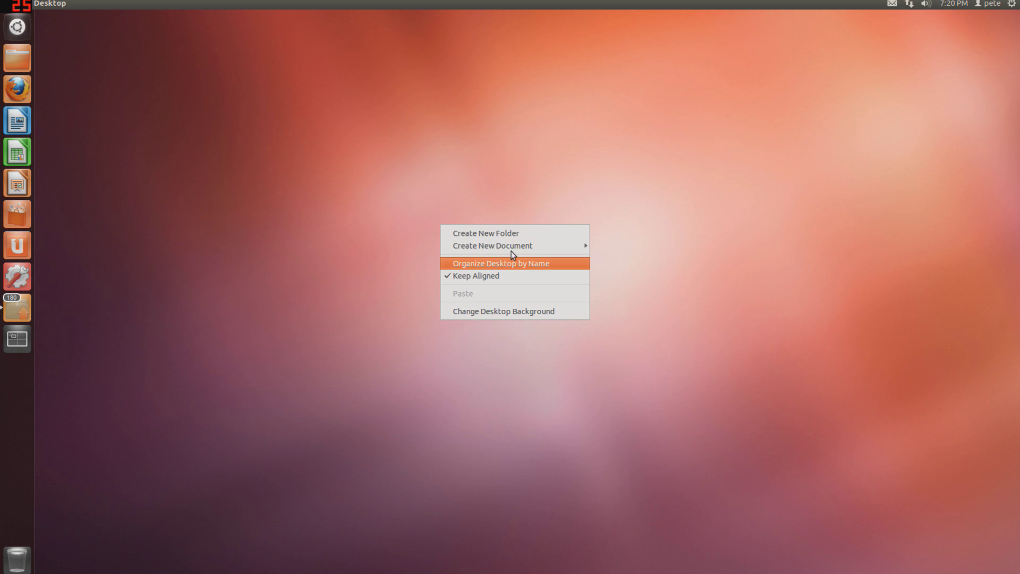
Close the desktop menu, check the gear menu, then reveal the user menu with Guest Session and User Accounts.
click(315, 221)
click(1013, 4)
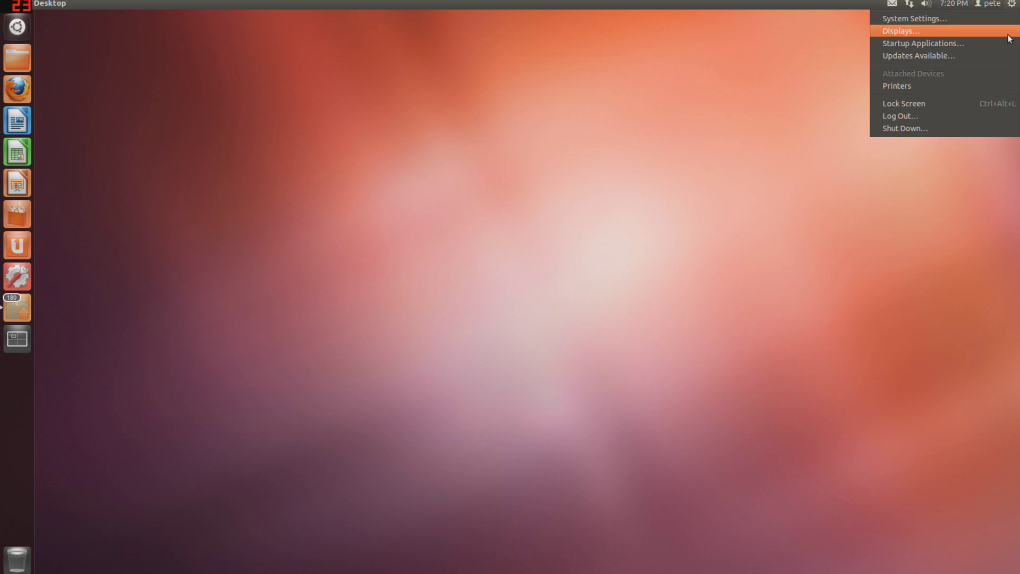
mouse_move(990, 5)
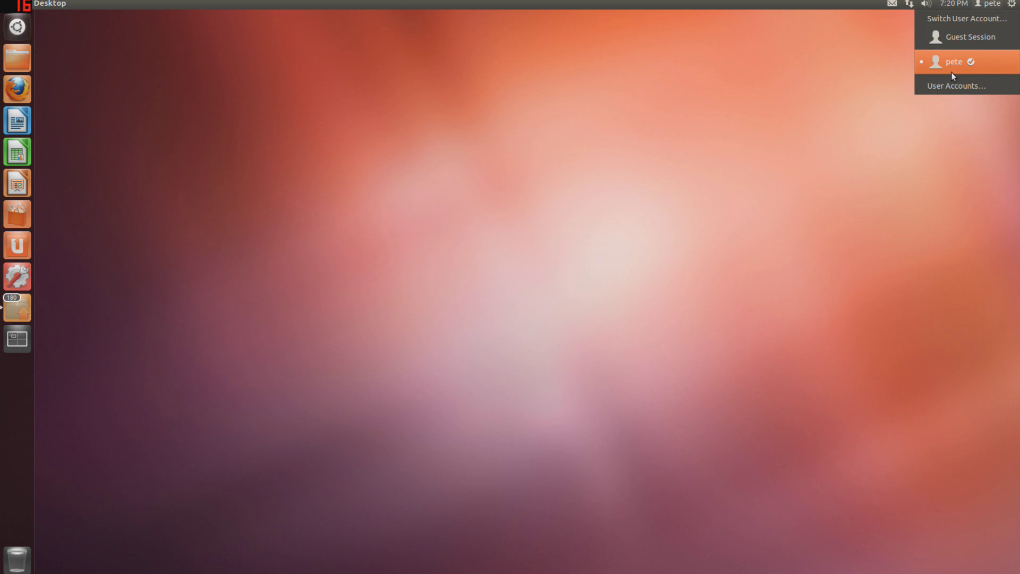
click(964, 83)
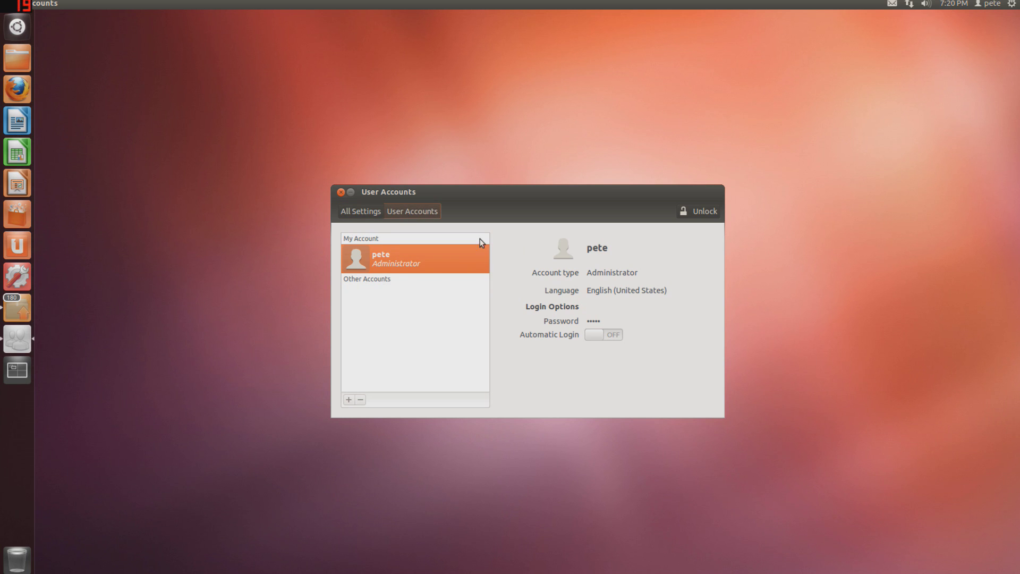
click(371, 213)
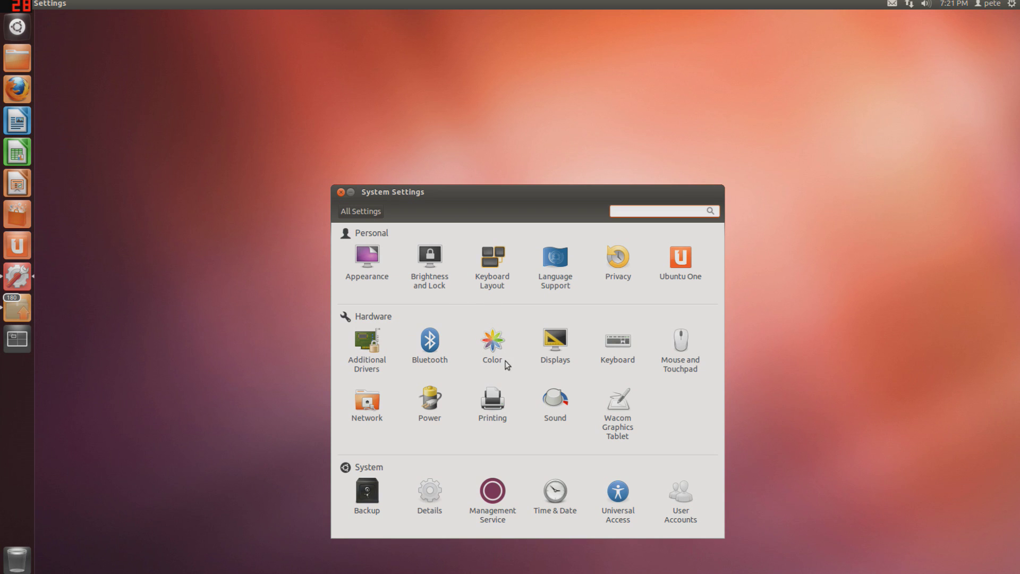
click(341, 193)
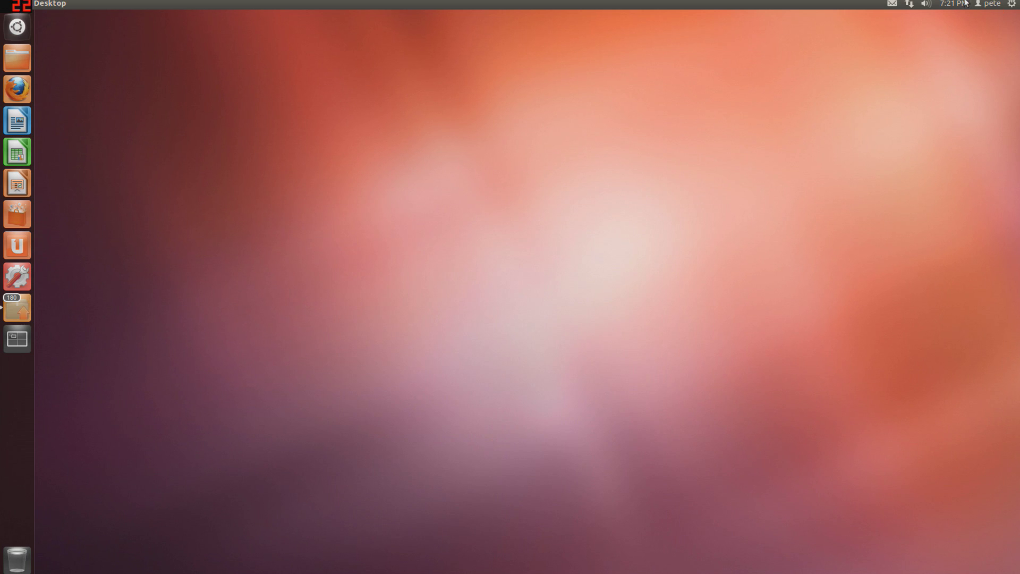
click(988, 5)
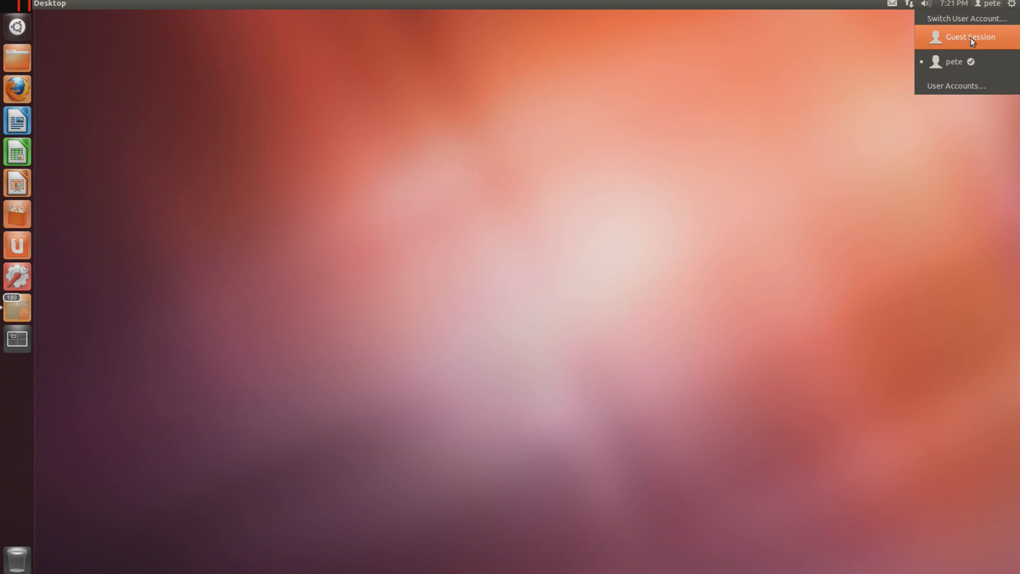
Look over the clock, sound, network and messaging indicator menus, then close them to the empty desktop.
mouse_move(955, 4)
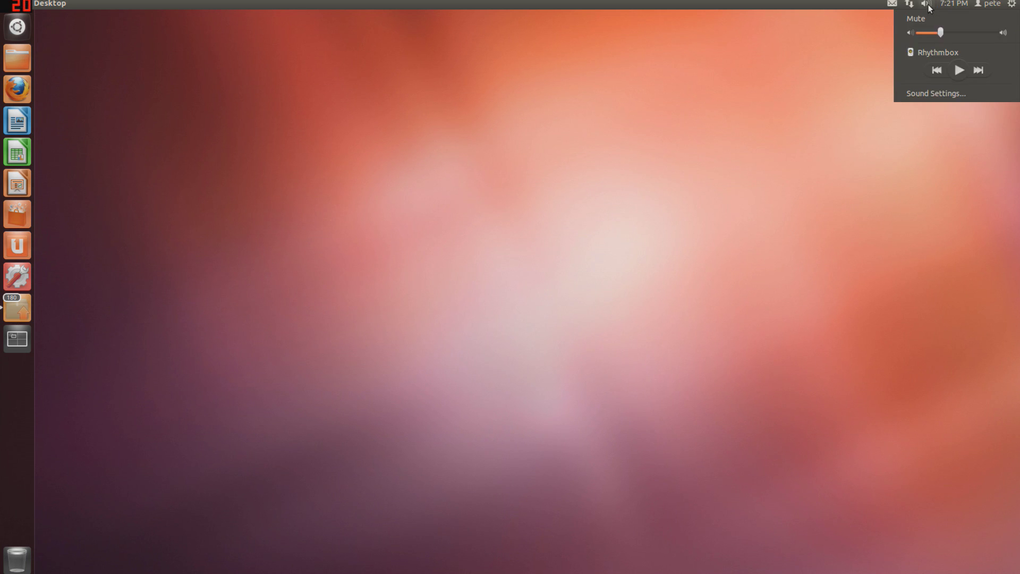
mouse_move(909, 7)
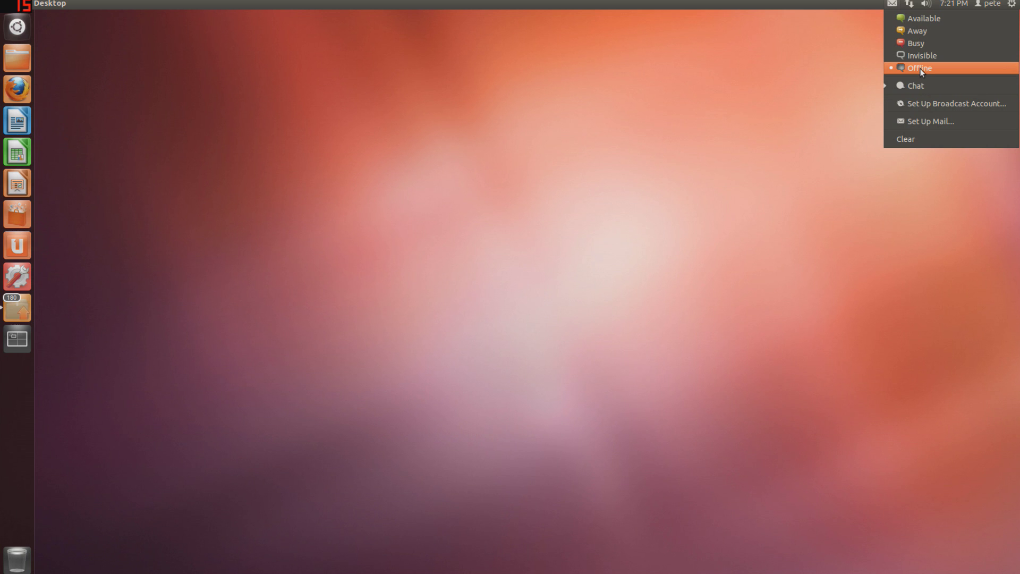
click(677, 104)
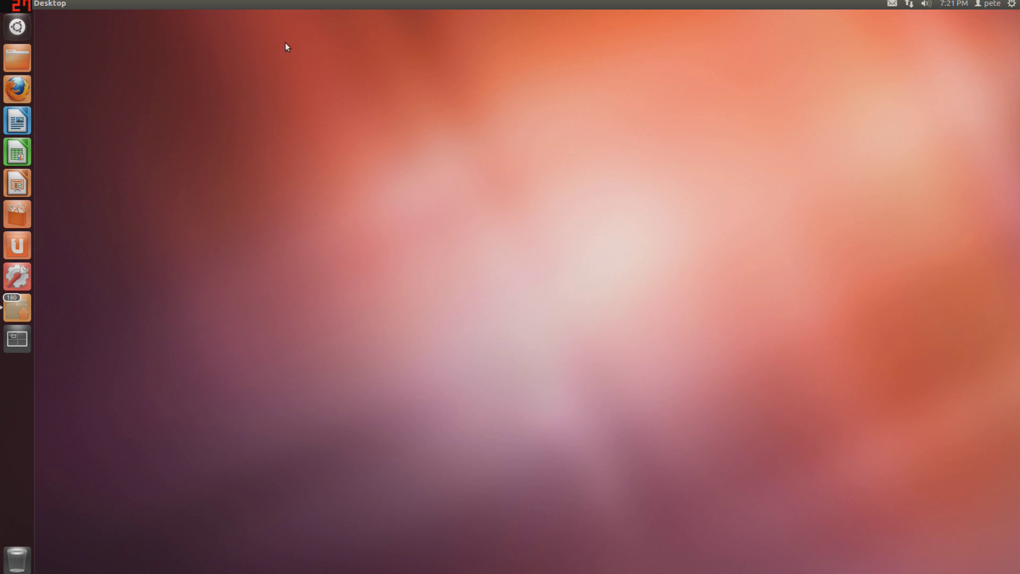
Search the Dash for 'Terminal', pin the result to the launcher, and close the Dash.
click(17, 27)
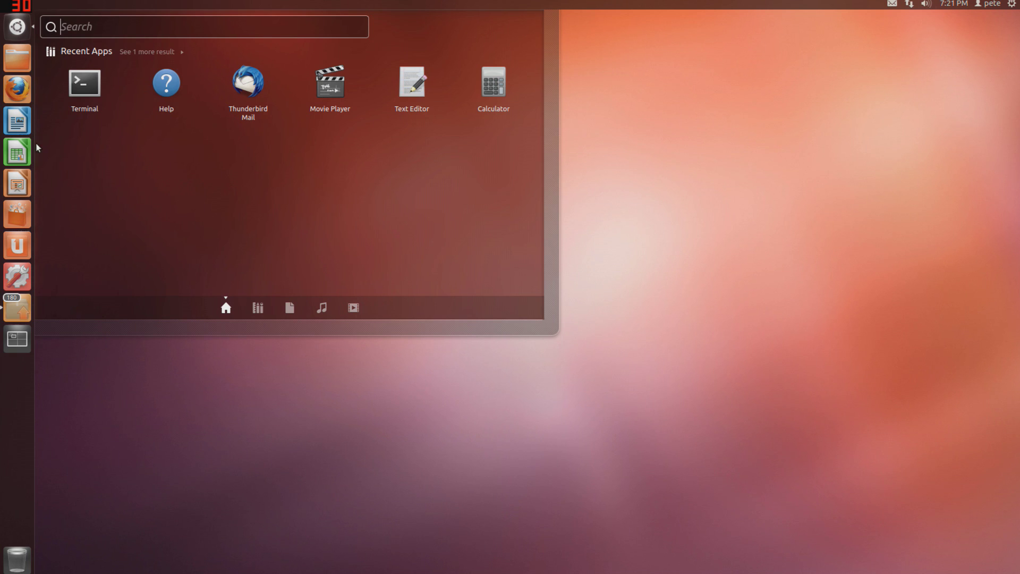
text(Terminal)
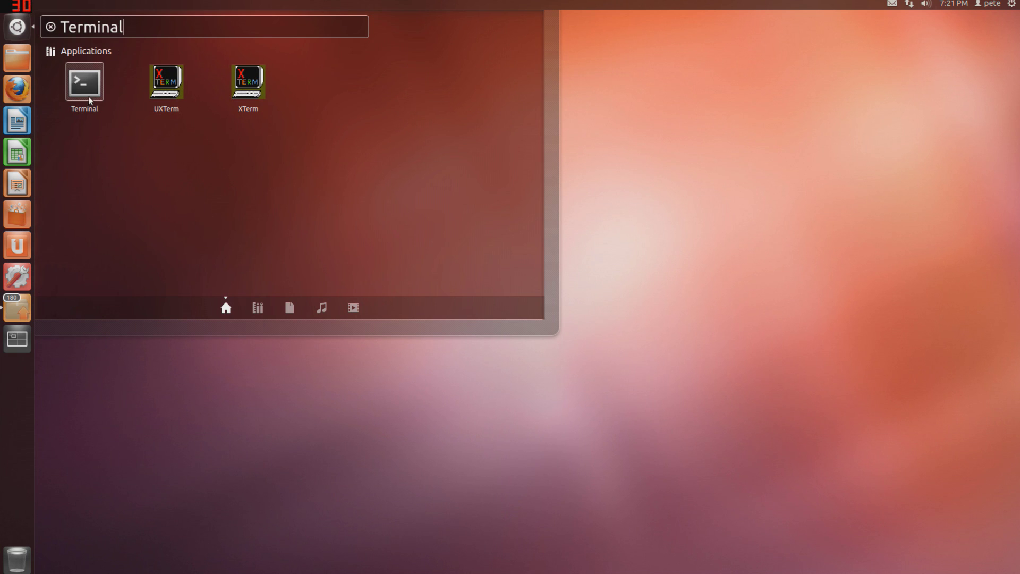
drag(86, 100, 17, 290)
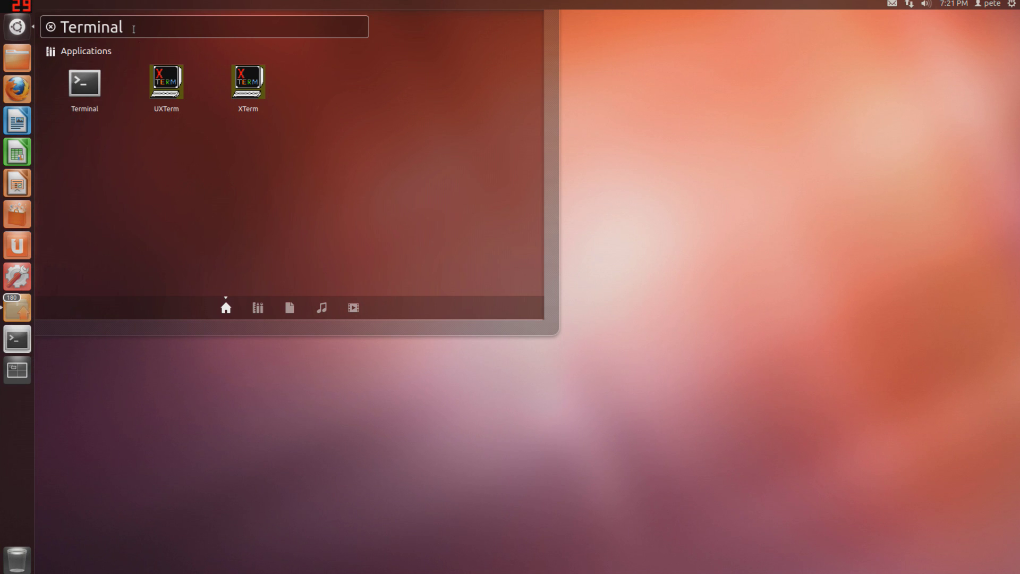
key(Escape)
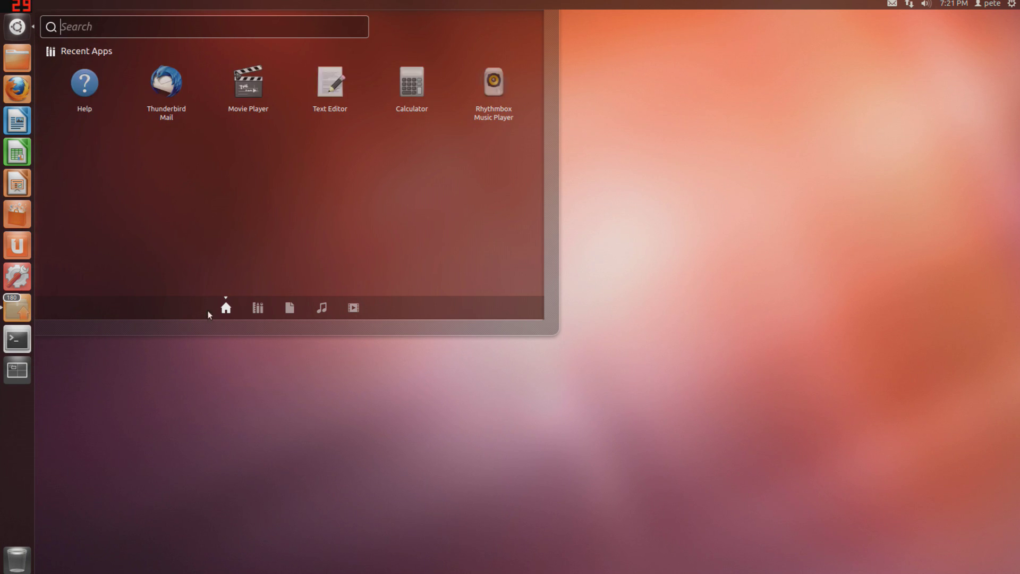
key(Escape)
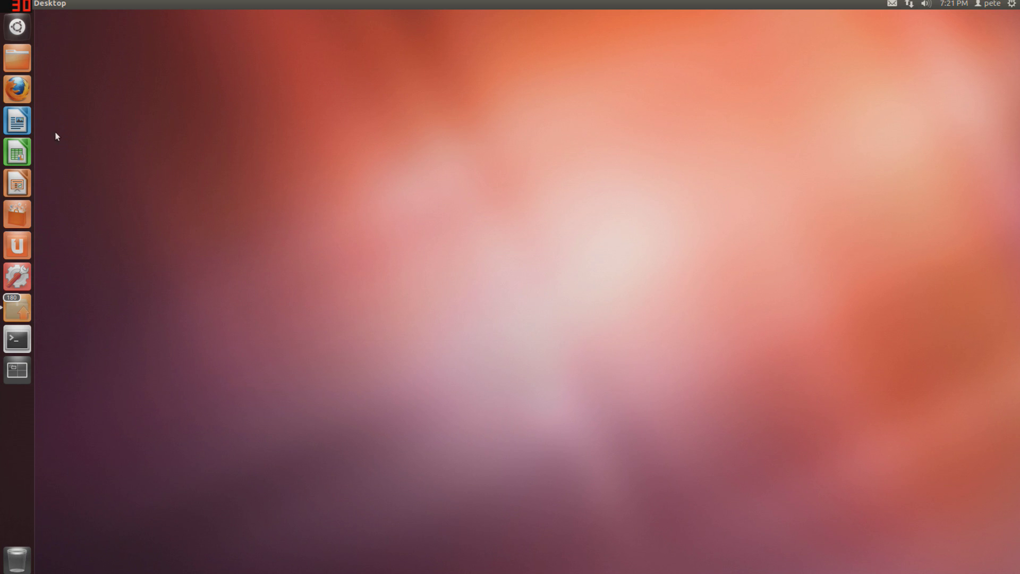
click(17, 53)
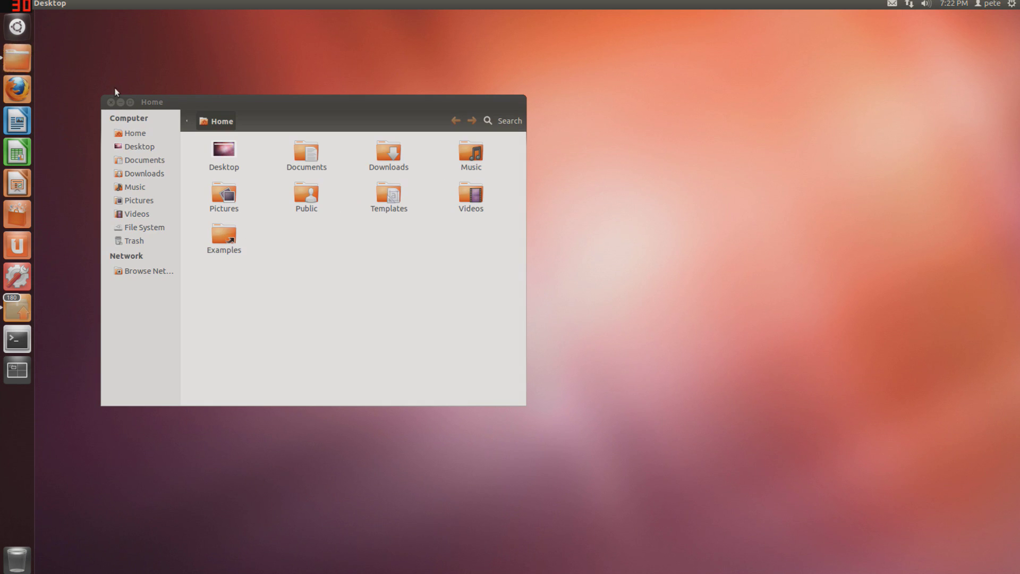
click(110, 102)
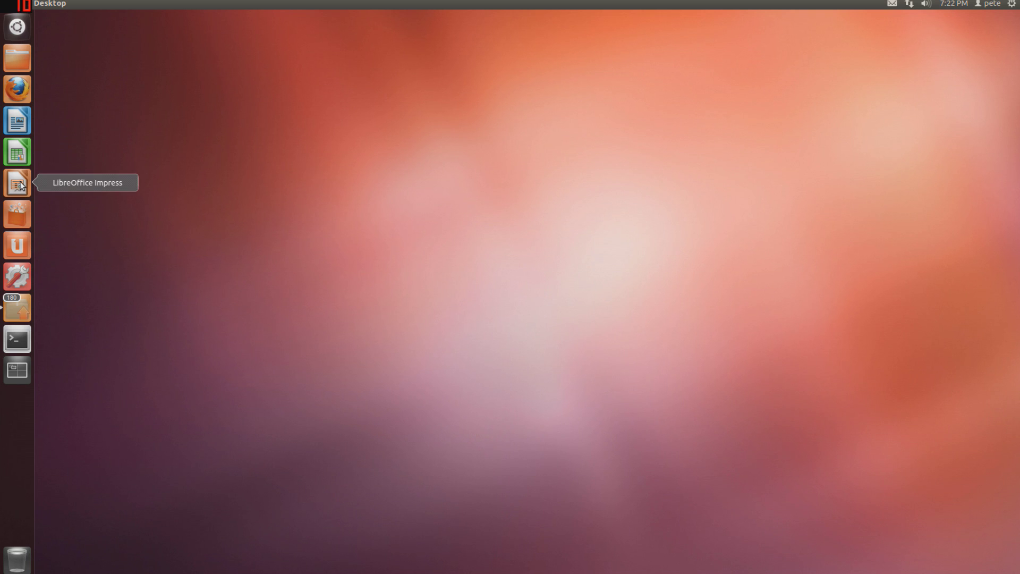
Launch Ubuntu Software Center, view its Internet category of 274 items, then close it.
click(24, 218)
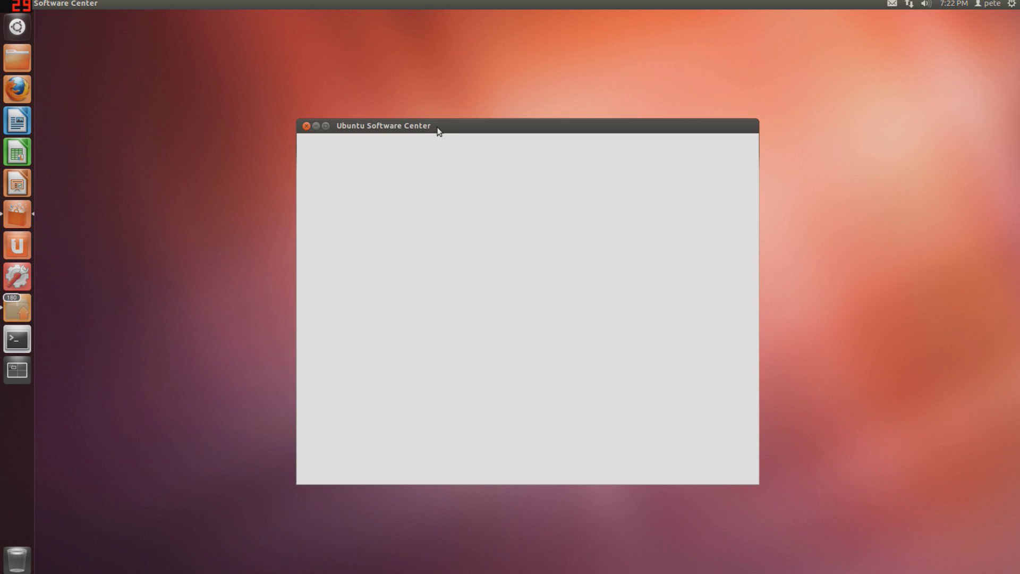
drag(438, 130, 363, 104)
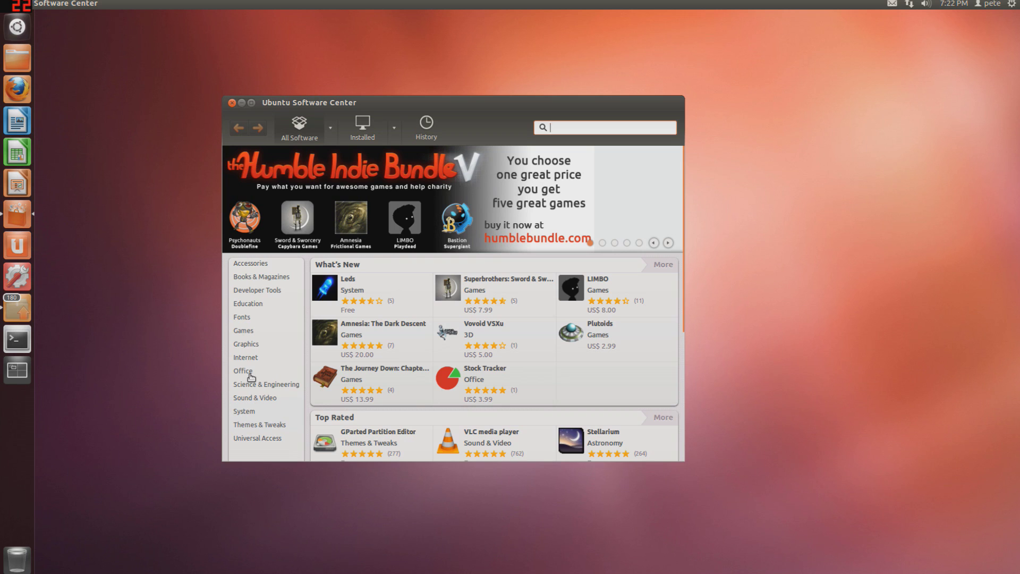
click(247, 357)
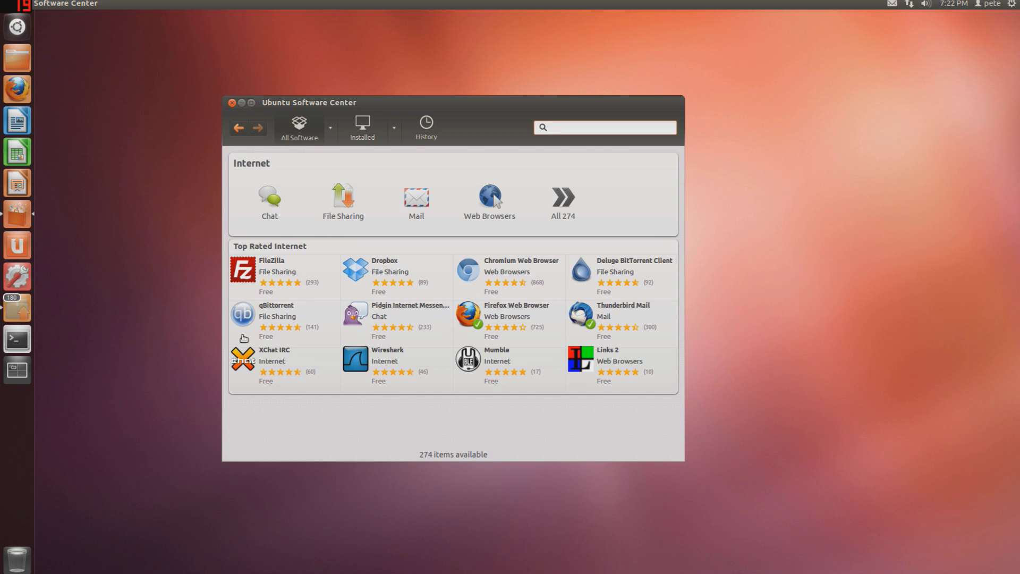
click(231, 102)
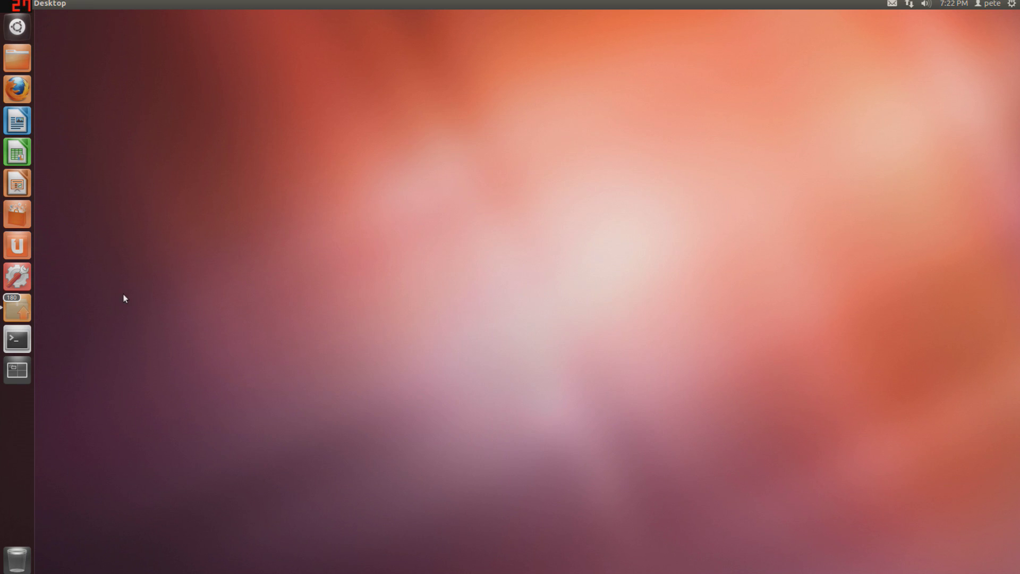
click(25, 251)
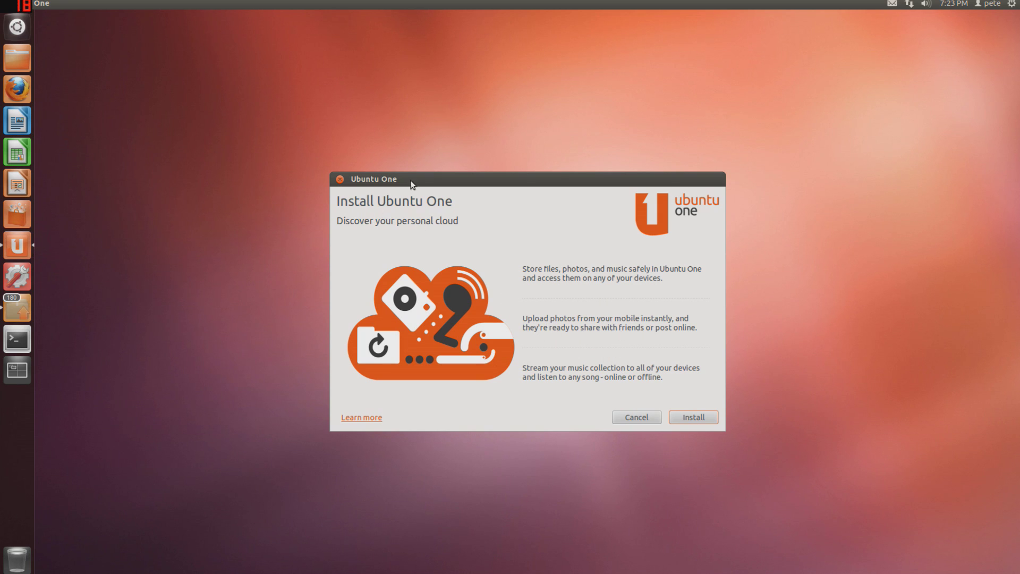
drag(446, 179, 412, 185)
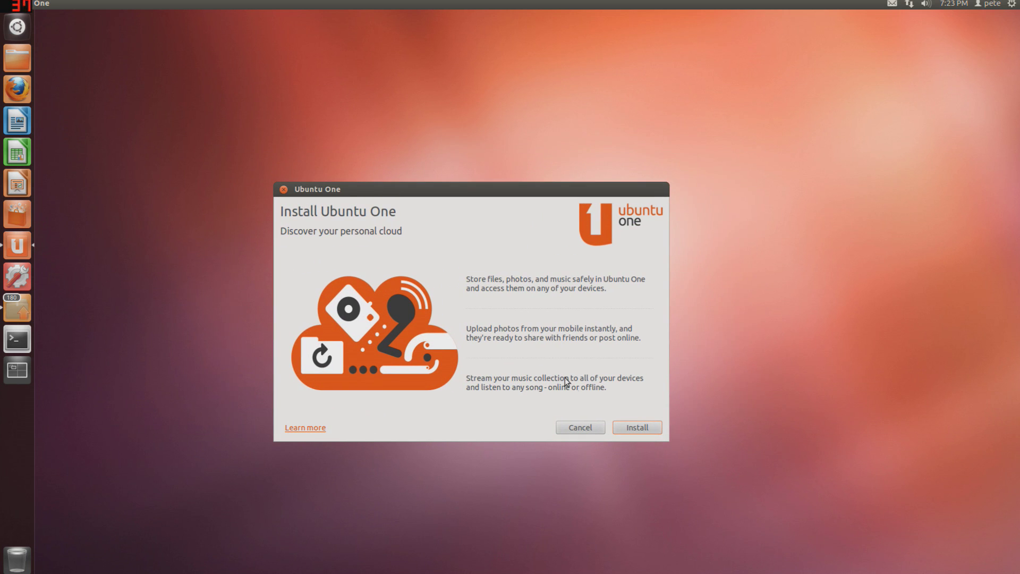
click(587, 427)
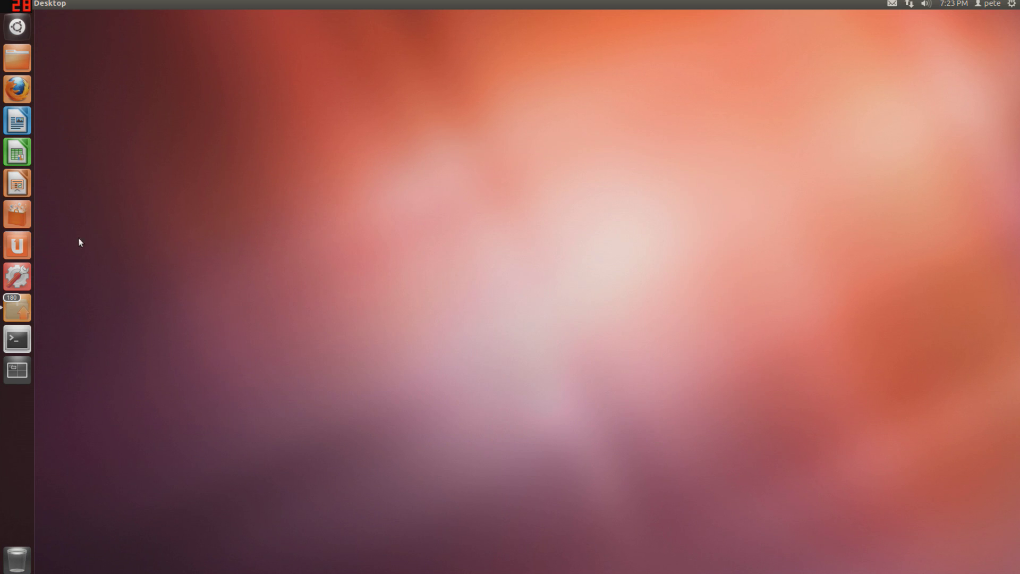
click(18, 275)
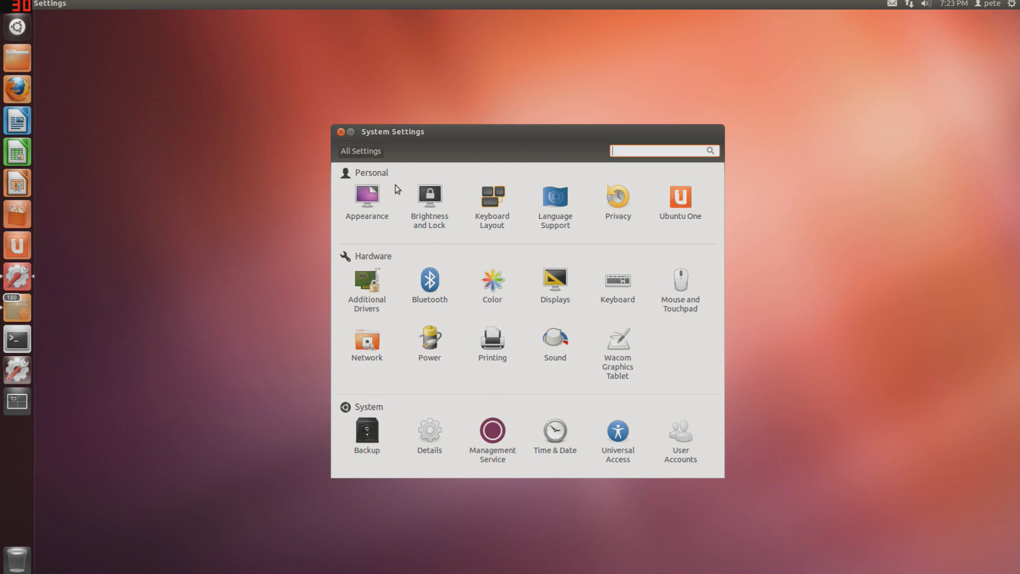
click(341, 131)
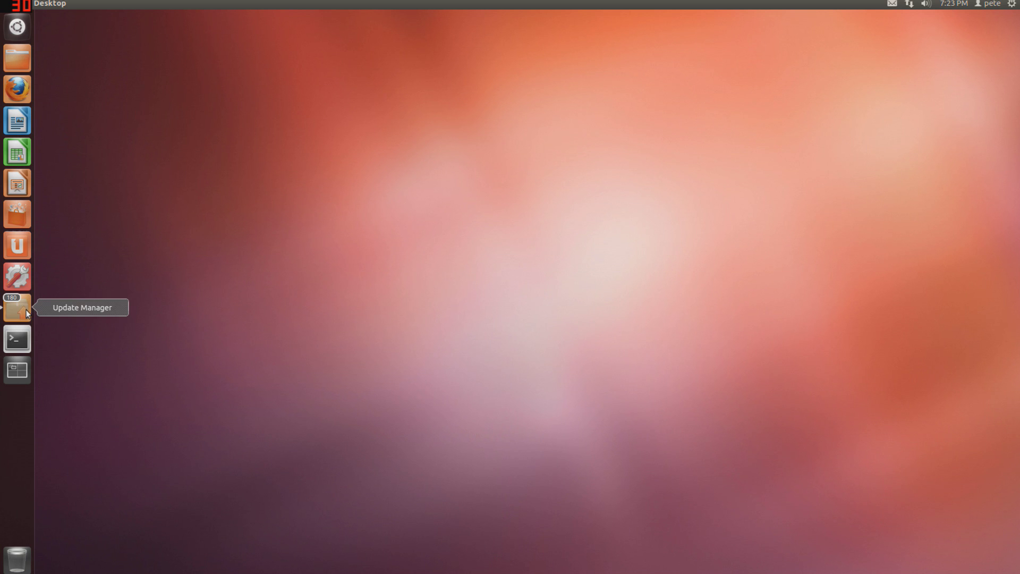
Show the four-workspace overview and pick the top-left workspace.
click(17, 370)
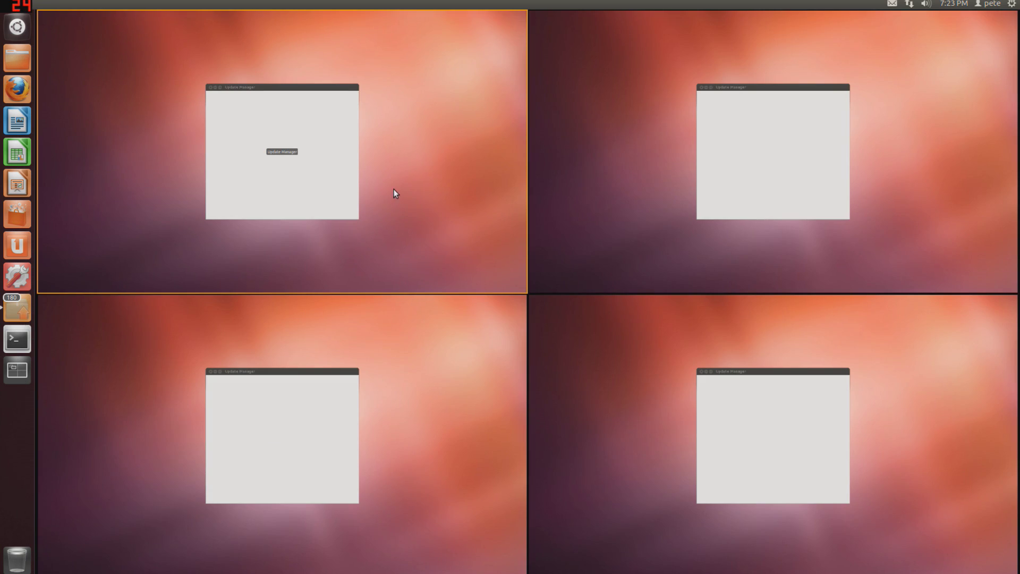
click(379, 182)
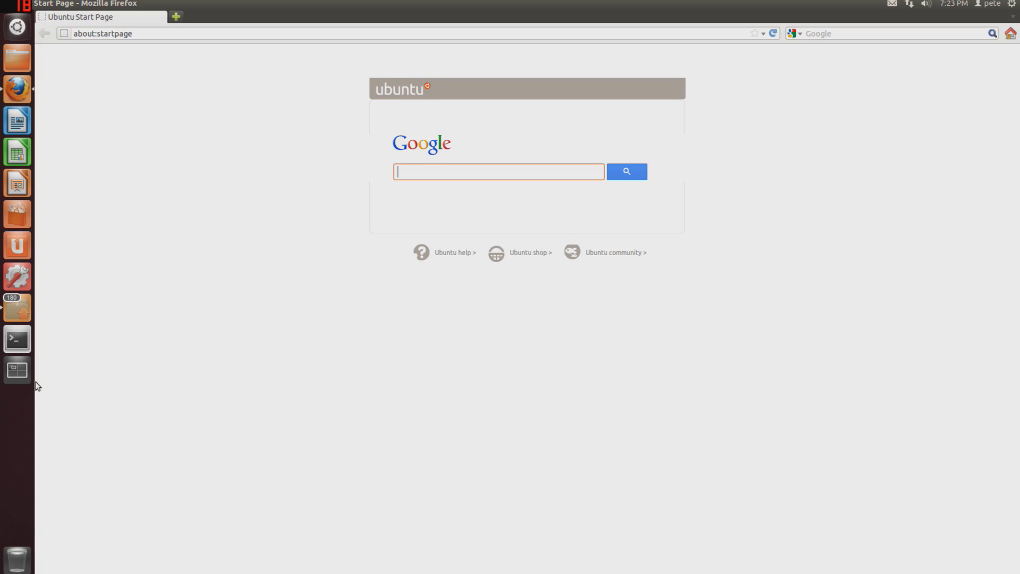
Visit the top-right workspace through the overview, then enter the top-left workspace.
click(29, 371)
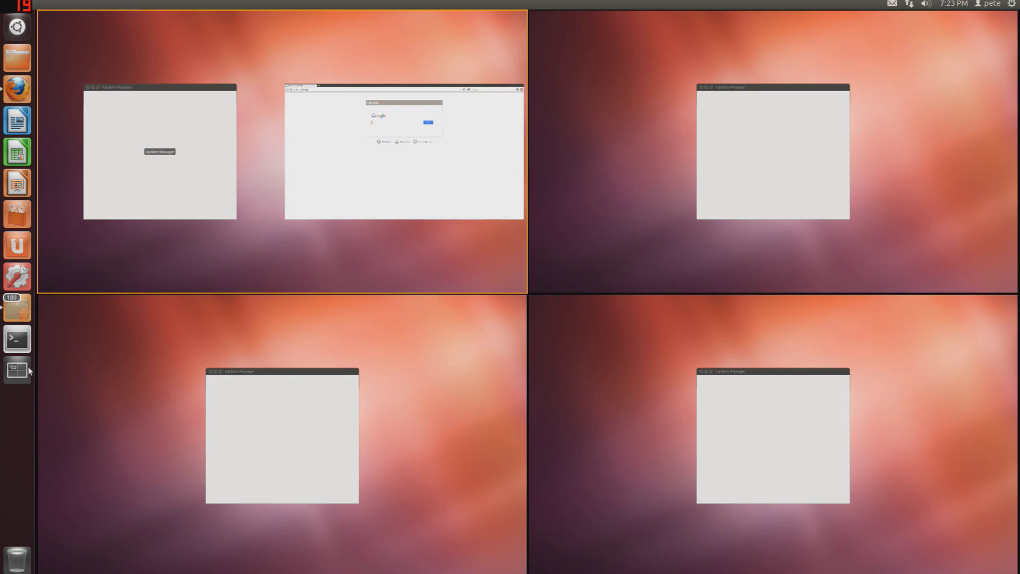
click(691, 162)
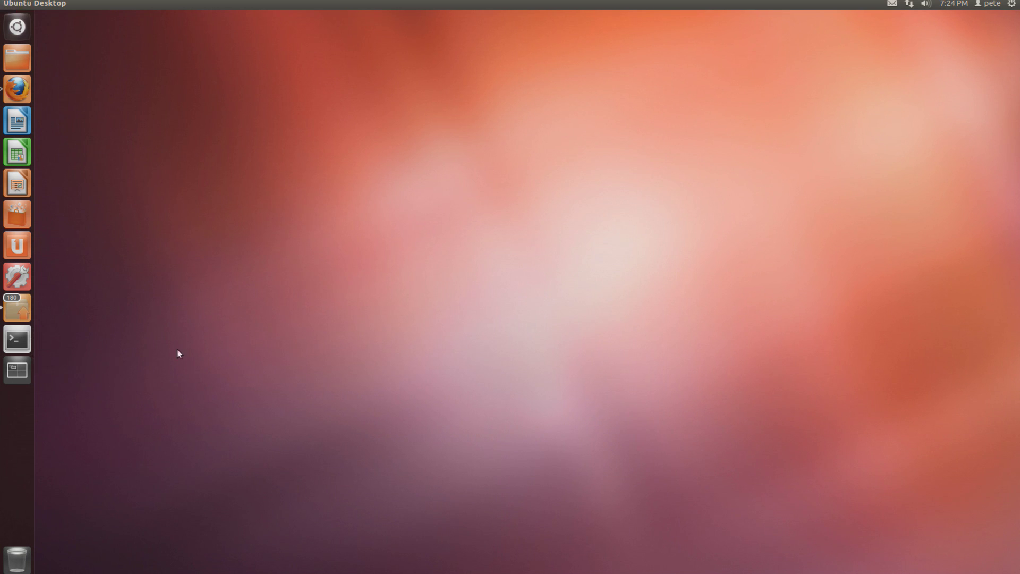
key(super+s)
click(22, 378)
key(super+s)
click(305, 184)
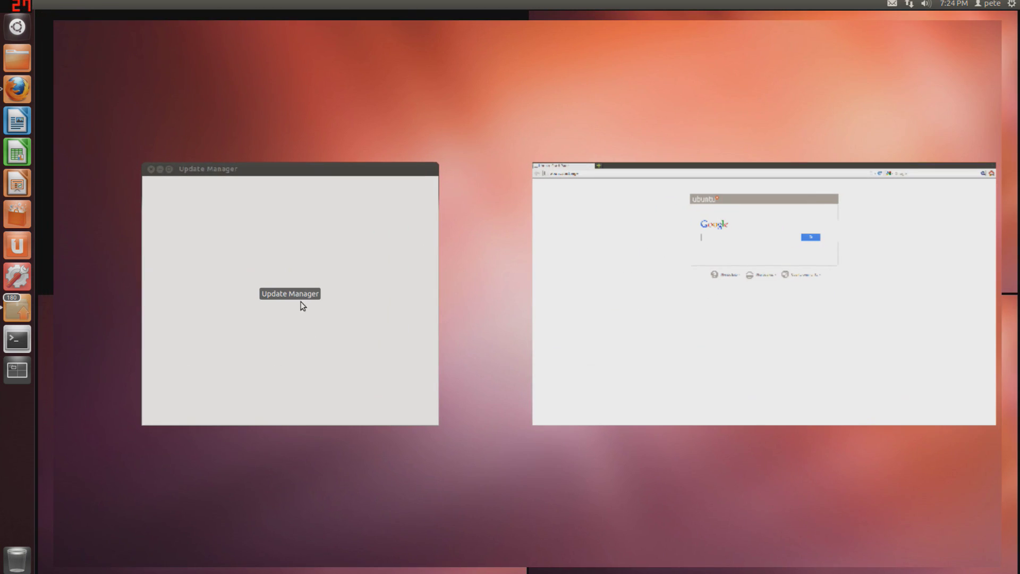
Return to the top-left workspace and restore Firefox's Ubuntu Start Page to a smaller, unmaximized window.
click(17, 376)
click(347, 205)
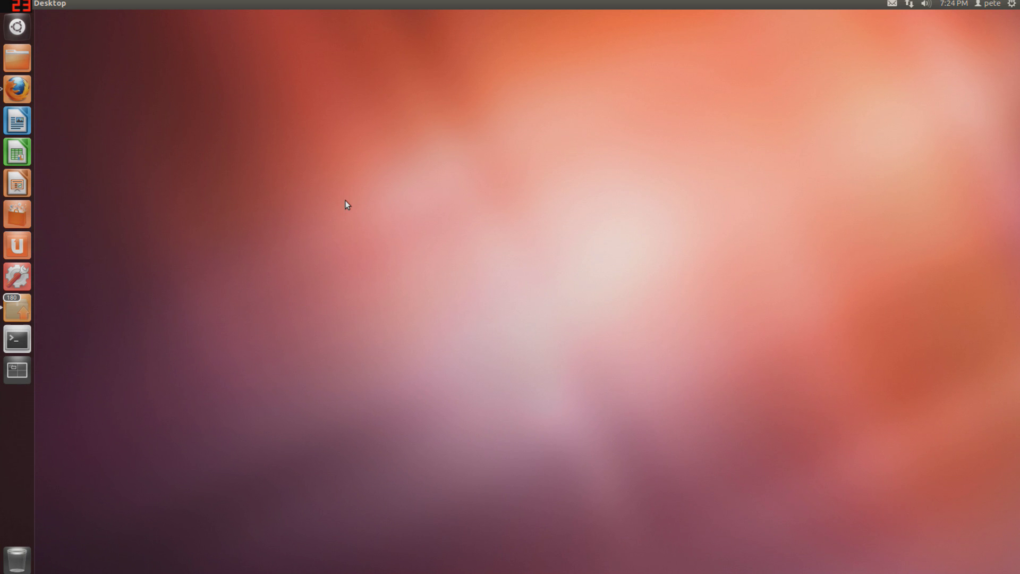
click(17, 370)
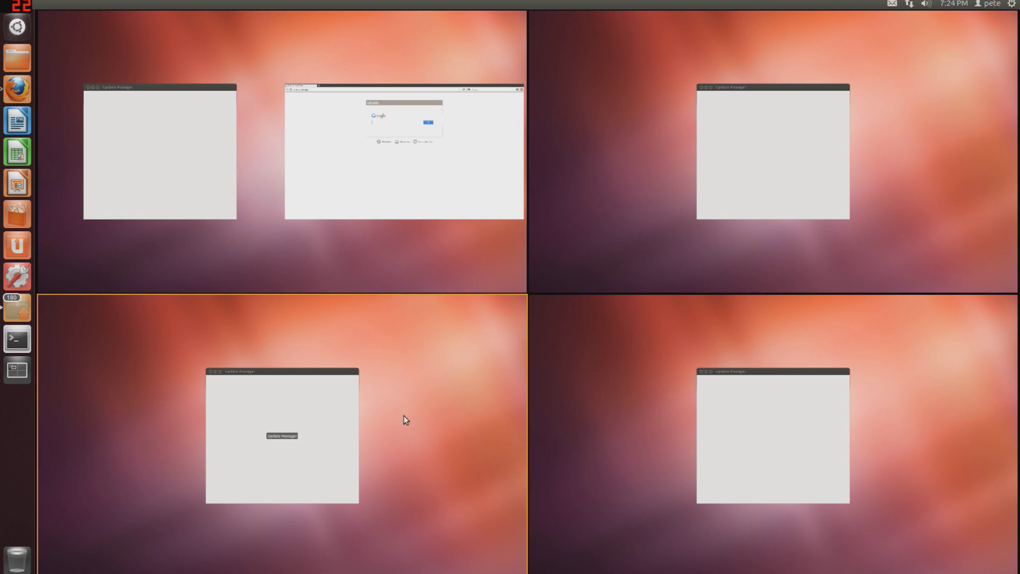
click(361, 172)
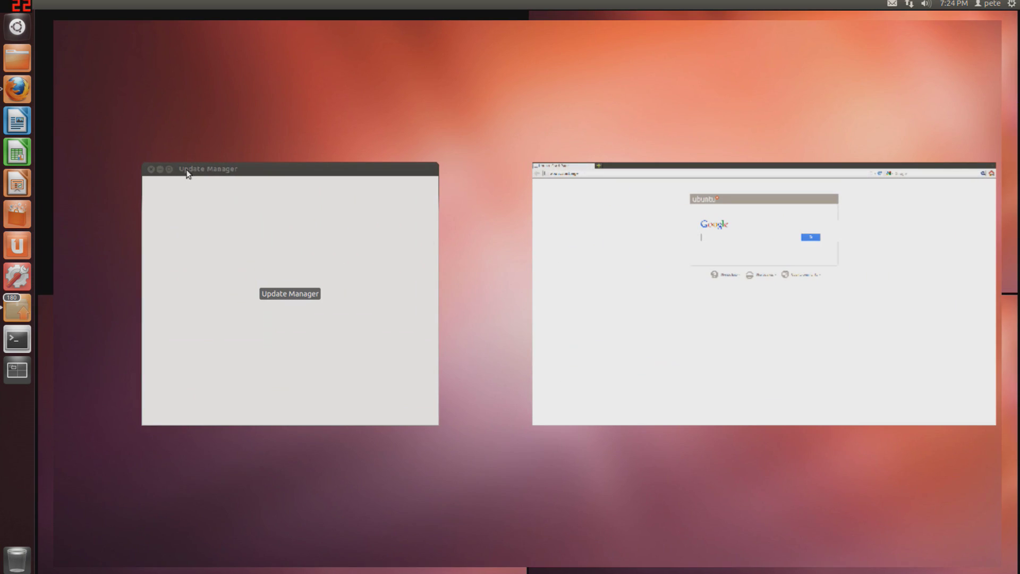
click(554, 170)
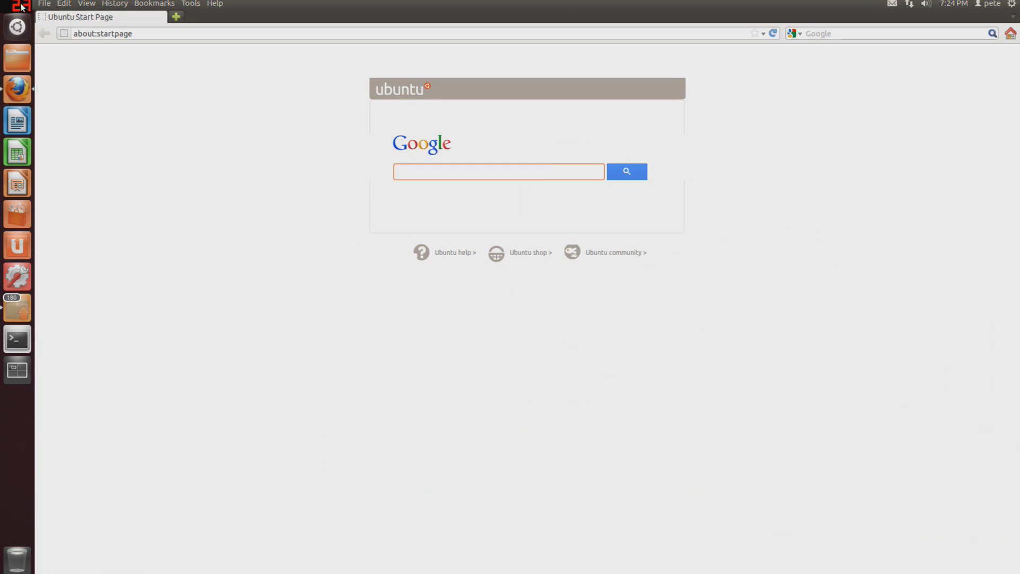
drag(387, 17, 453, 79)
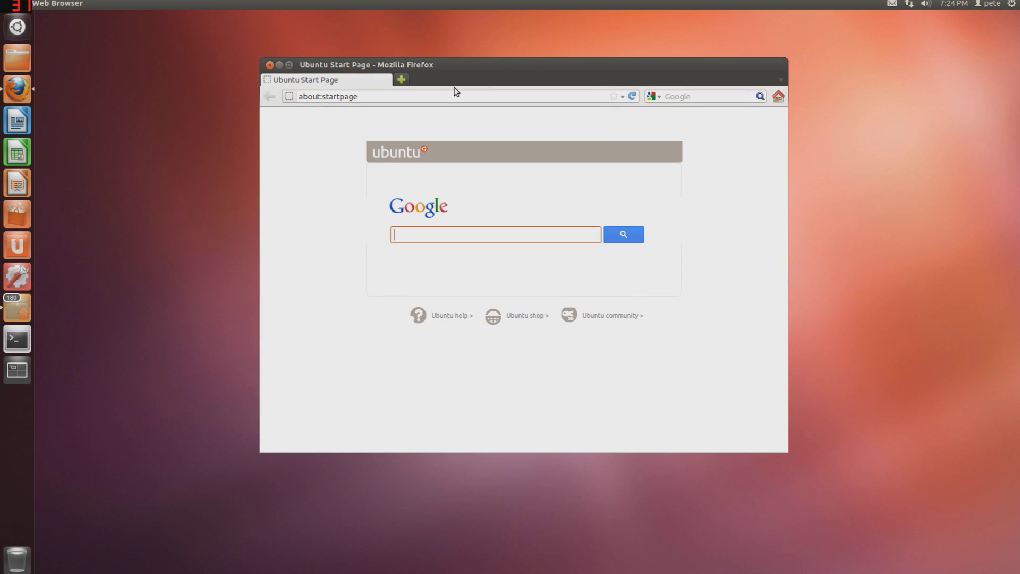